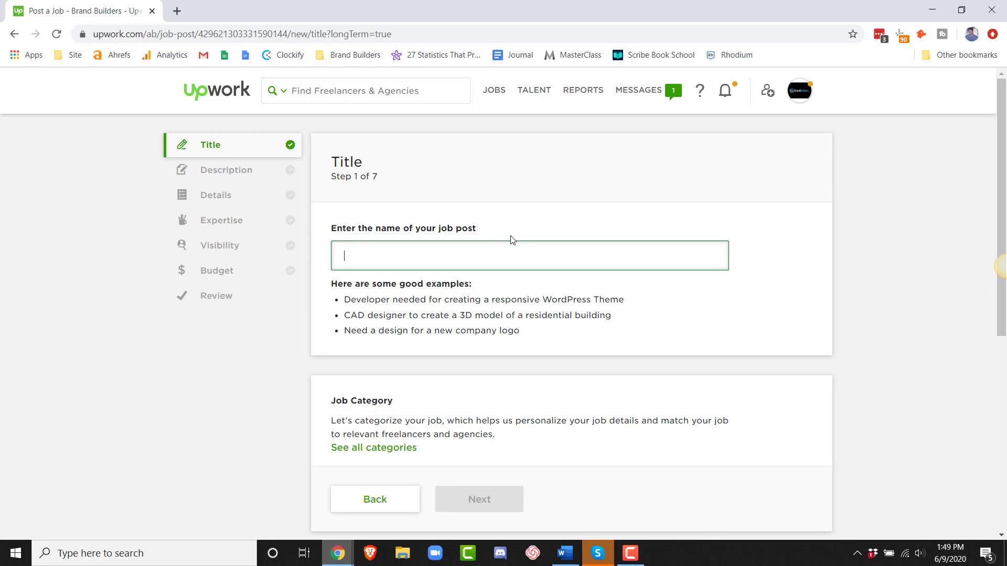
- Name the job post "VA and Administrative Assistant Needed", keep the Virtual/Administrative Assistance category, and continue to the description
{"action": "type", "text": "VA and Administrative Assistant Needed"}
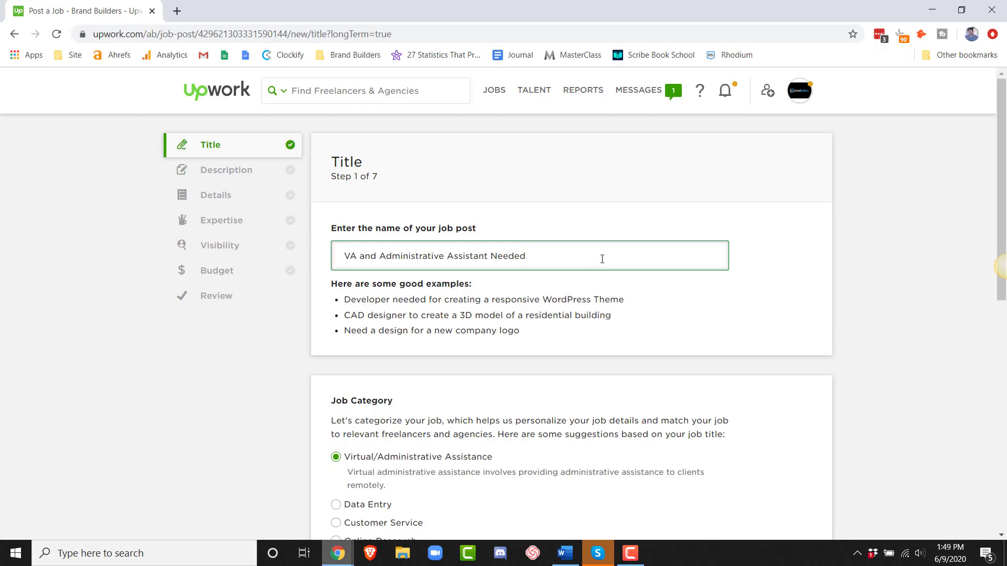
{"action": "scroll", "coordinate": [602, 259], "scroll_direction": "down", "scroll_amount": 2}
{"action": "scroll", "coordinate": [630, 254], "scroll_direction": "down", "scroll_amount": 1}
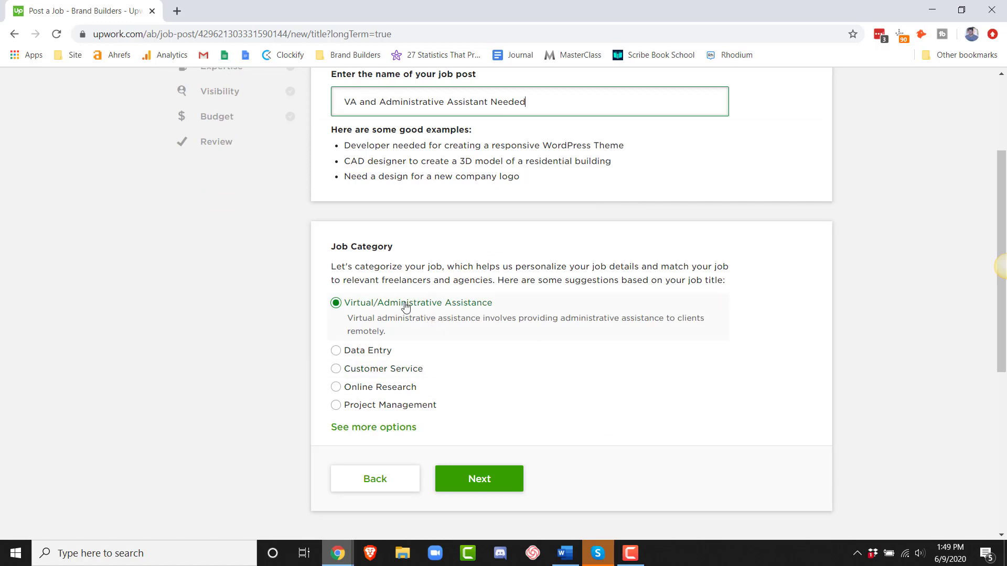
{"action": "left_click", "coordinate": [479, 479]}
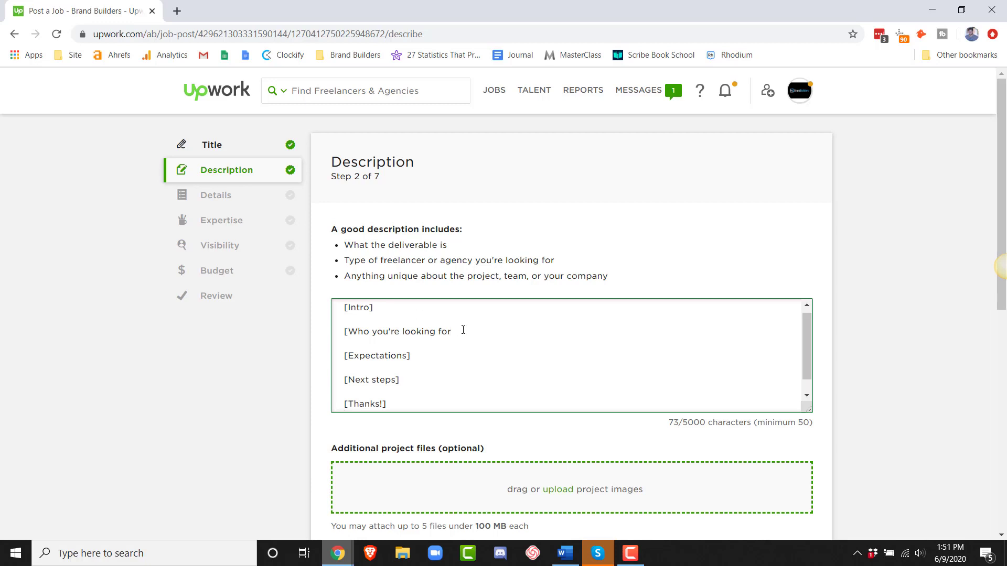
- Close the bracket of the "[Who you're looking for]" placeholder in the description and continue to the project details
{"action": "type", "text": "]"}
{"action": "left_click", "coordinate": [426, 382]}
{"action": "scroll", "coordinate": [541, 373], "scroll_direction": "down", "scroll_amount": 3}
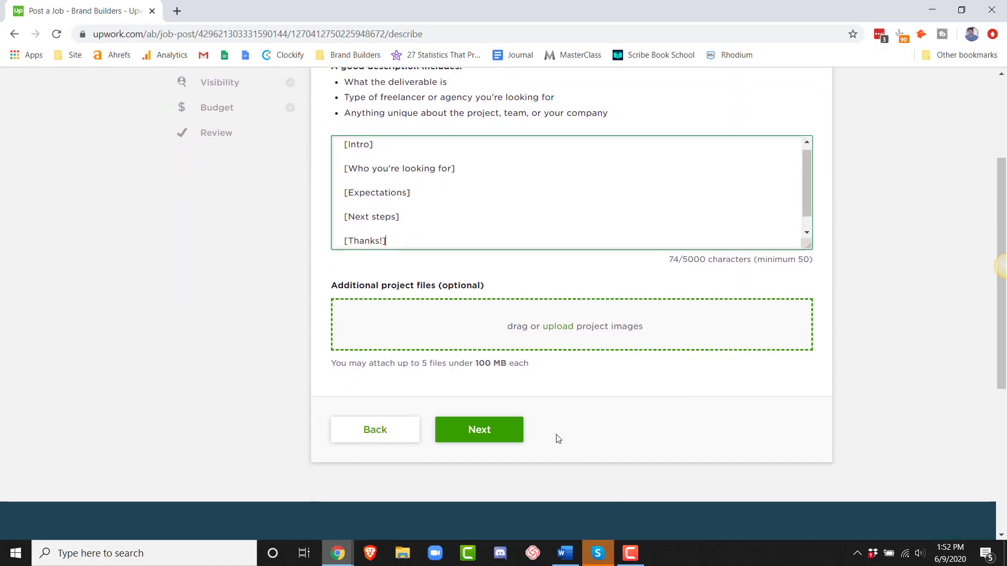
{"action": "left_click", "coordinate": [498, 431]}
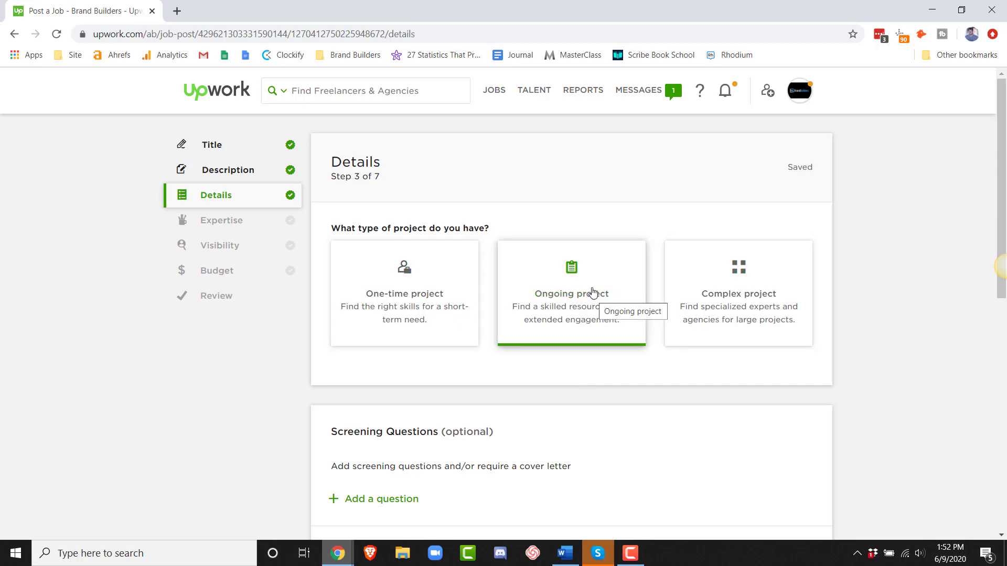
{"action": "scroll", "coordinate": [524, 294], "scroll_direction": "down", "scroll_amount": 5}
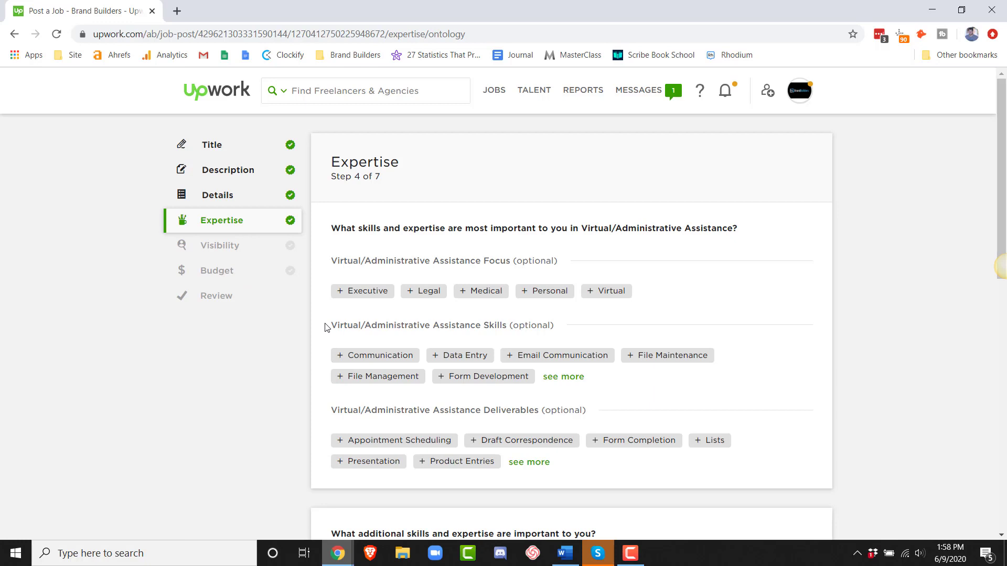
- Select Executive, Personal and Virtual as the assistance focus, and Communication, Data Entry and Email Communication as the assistance skills
{"action": "scroll", "coordinate": [325, 327], "scroll_direction": "down", "scroll_amount": 2}
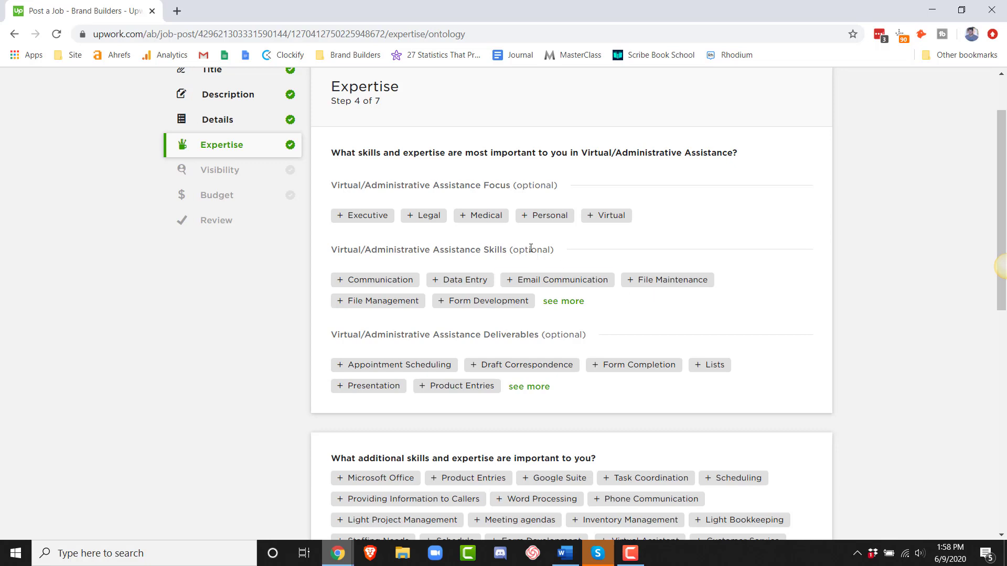
{"action": "left_click", "coordinate": [380, 221]}
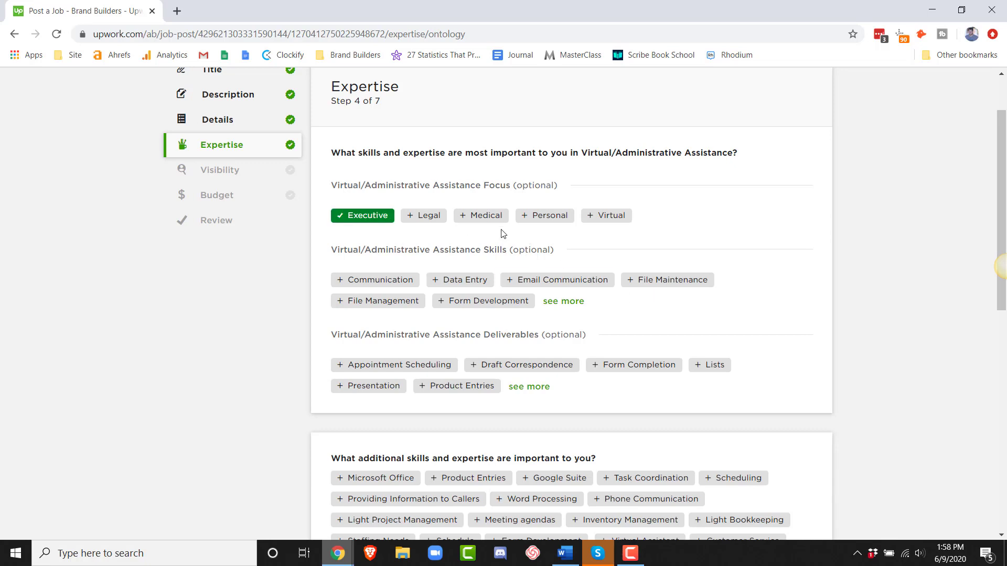
{"action": "left_click_drag", "start_coordinate": [543, 215], "coordinate": [589, 215]}
{"action": "left_click", "coordinate": [589, 215]}
{"action": "left_click", "coordinate": [569, 216]}
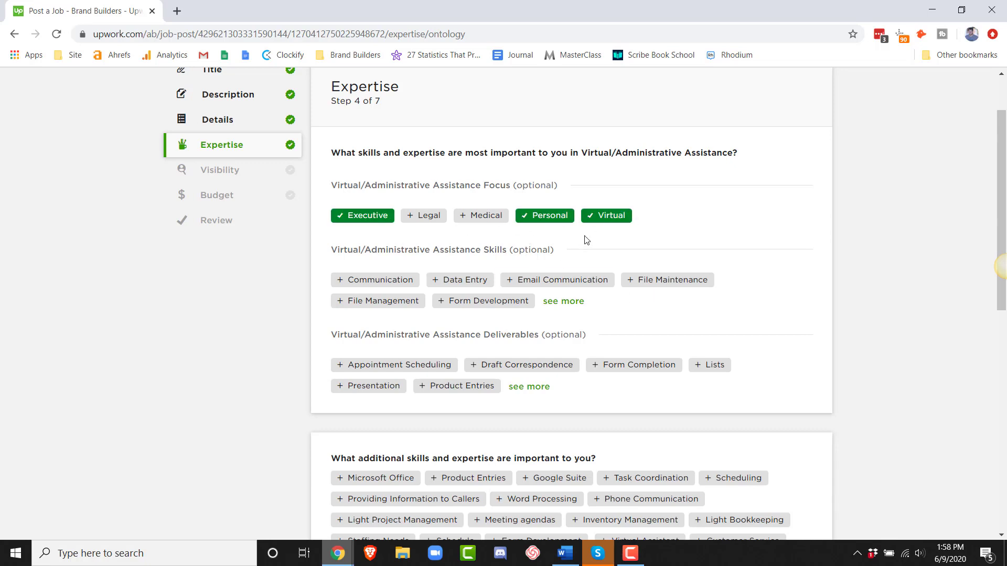
{"action": "left_click", "coordinate": [398, 282]}
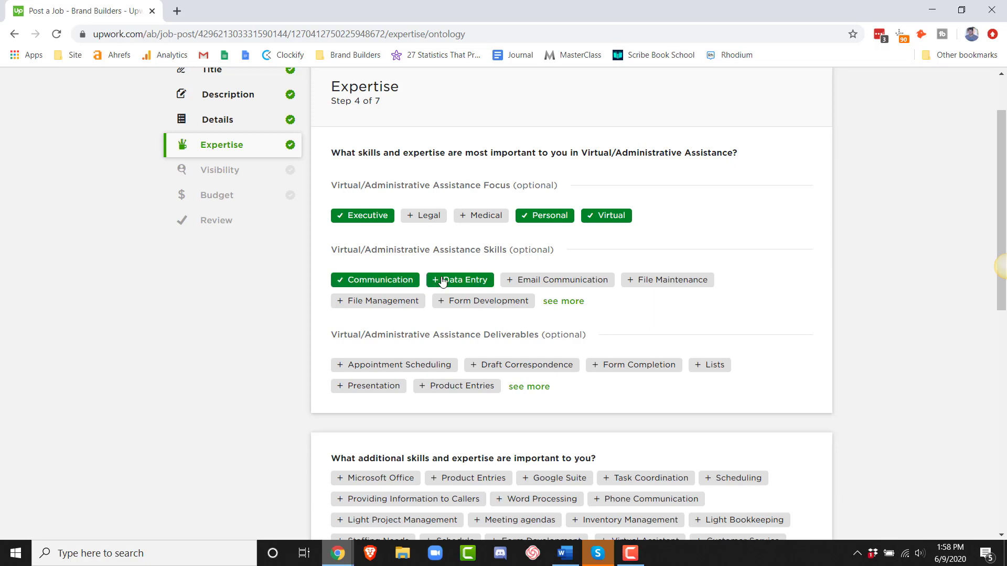
{"action": "left_click", "coordinate": [529, 280]}
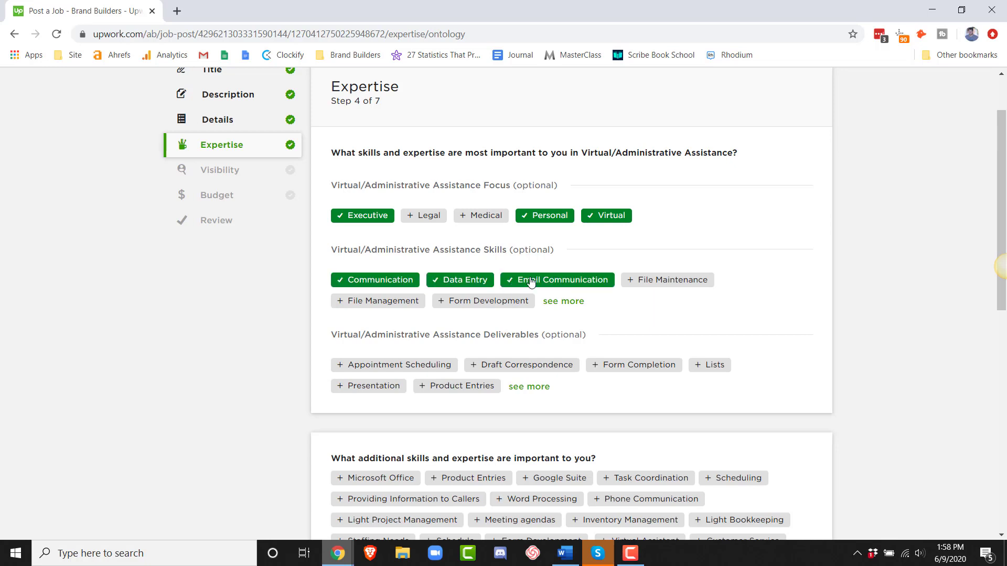
- Select Appointment Scheduling, Presentation and Product Entries as deliverables, and Product Entries as an additional skill
{"action": "scroll", "coordinate": [531, 282], "scroll_direction": "down", "scroll_amount": 2}
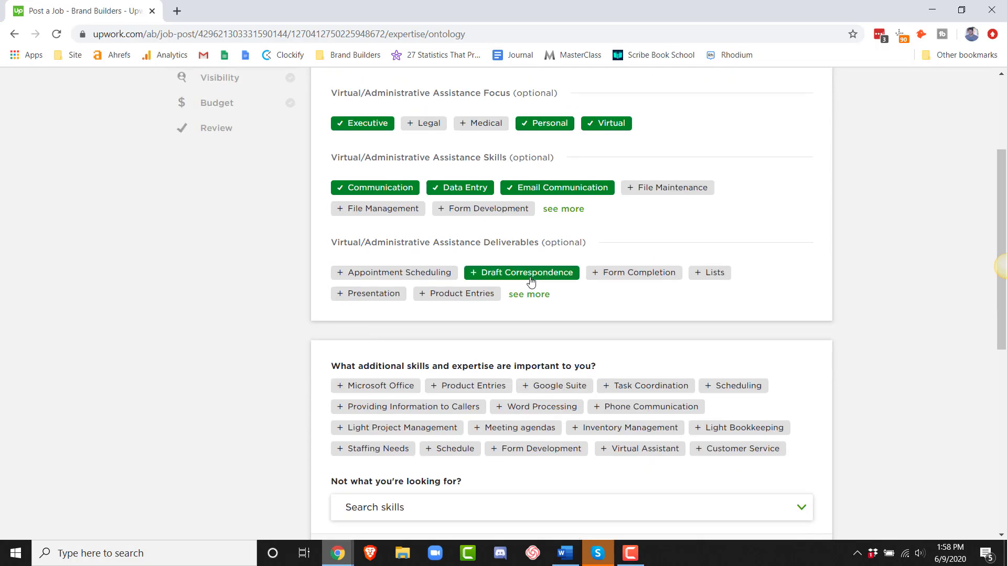
{"action": "left_click", "coordinate": [460, 295]}
{"action": "left_click", "coordinate": [373, 275]}
{"action": "scroll", "coordinate": [446, 236], "scroll_direction": "down", "scroll_amount": 3}
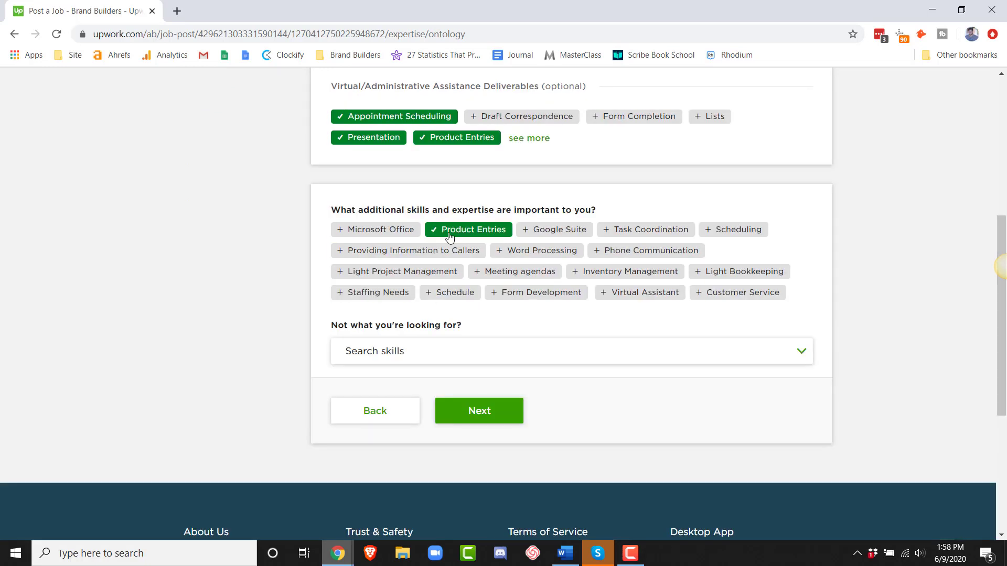
- Add Word Processing, Inventory Management and Virtual Assistant to the additional skills and continue to the visibility settings
{"action": "left_click", "coordinate": [548, 253]}
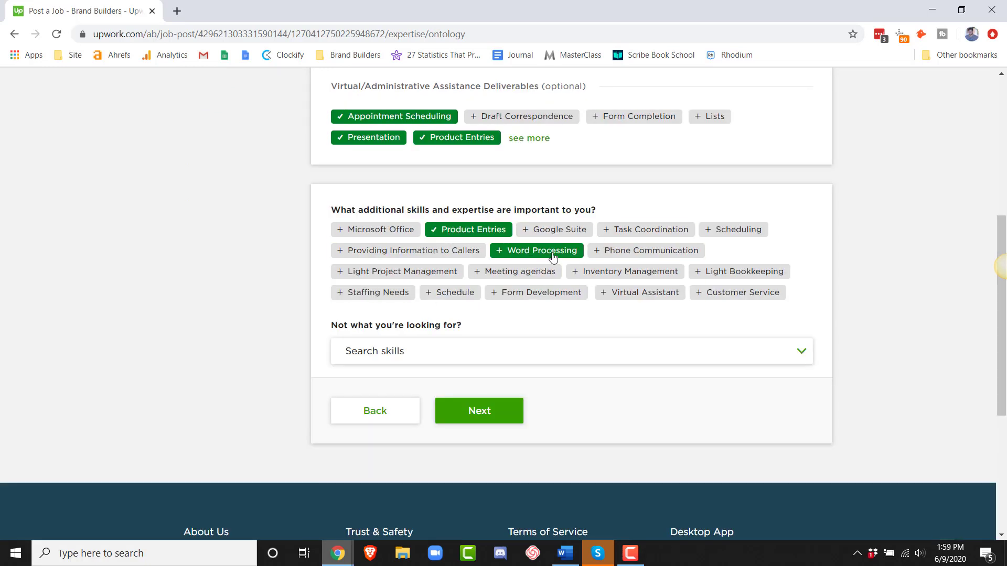
{"action": "left_click", "coordinate": [629, 272]}
{"action": "left_click", "coordinate": [635, 312]}
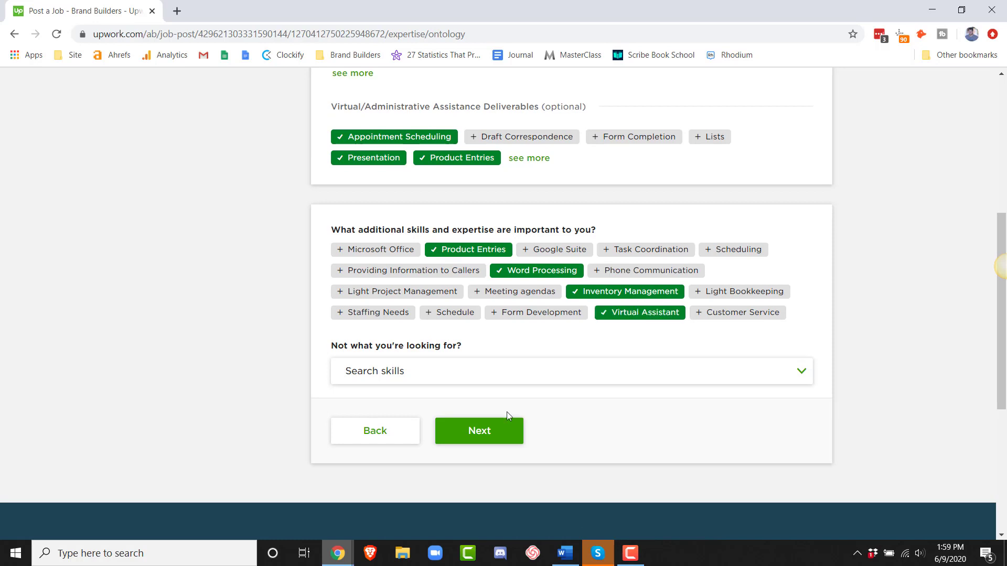
{"action": "left_click", "coordinate": [501, 426]}
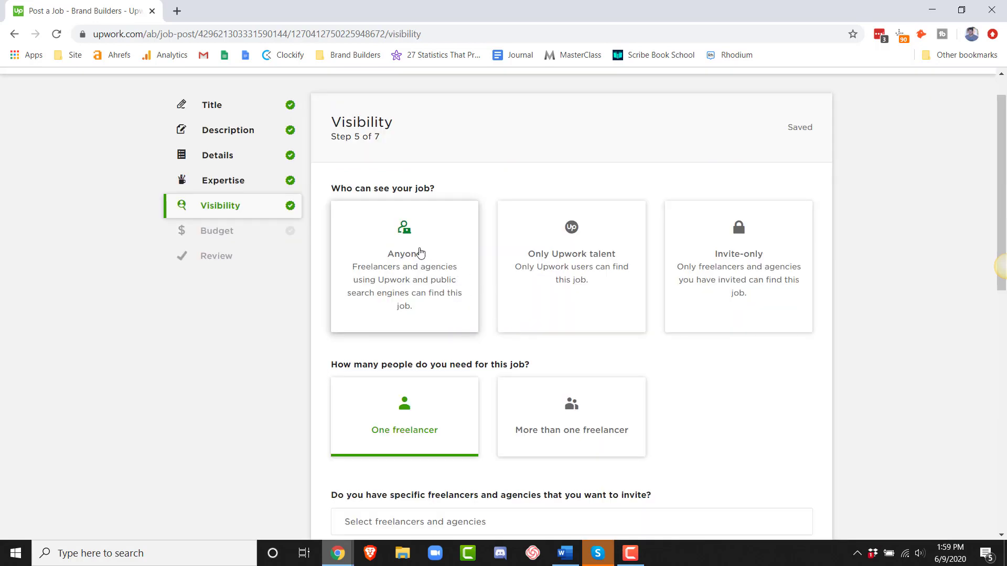
- Make the job visible to anyone, keep one freelancer as the number needed, and continue to the budget
{"action": "left_click", "coordinate": [421, 278]}
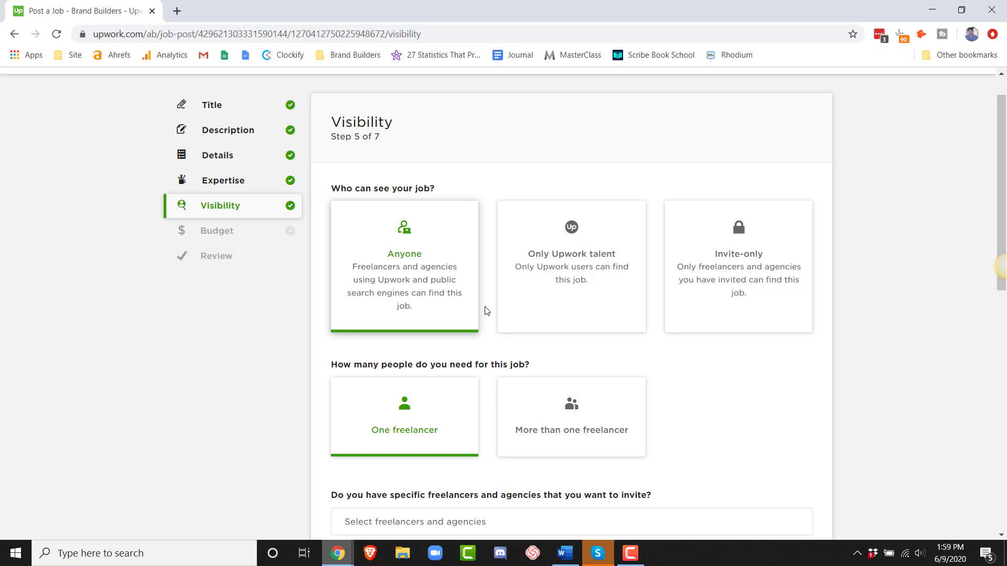
{"action": "scroll", "coordinate": [486, 311], "scroll_direction": "down", "scroll_amount": 4}
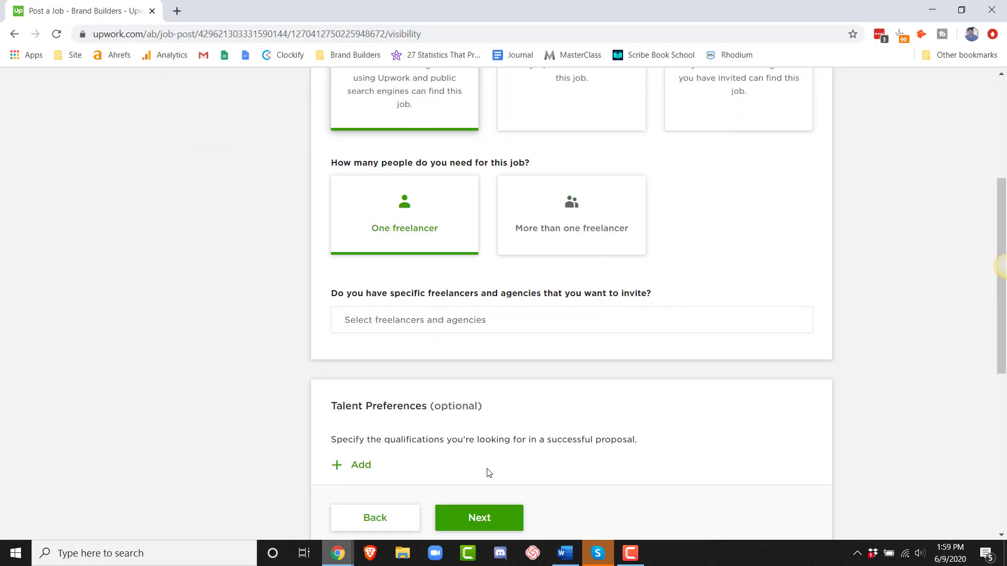
{"action": "left_click", "coordinate": [491, 511]}
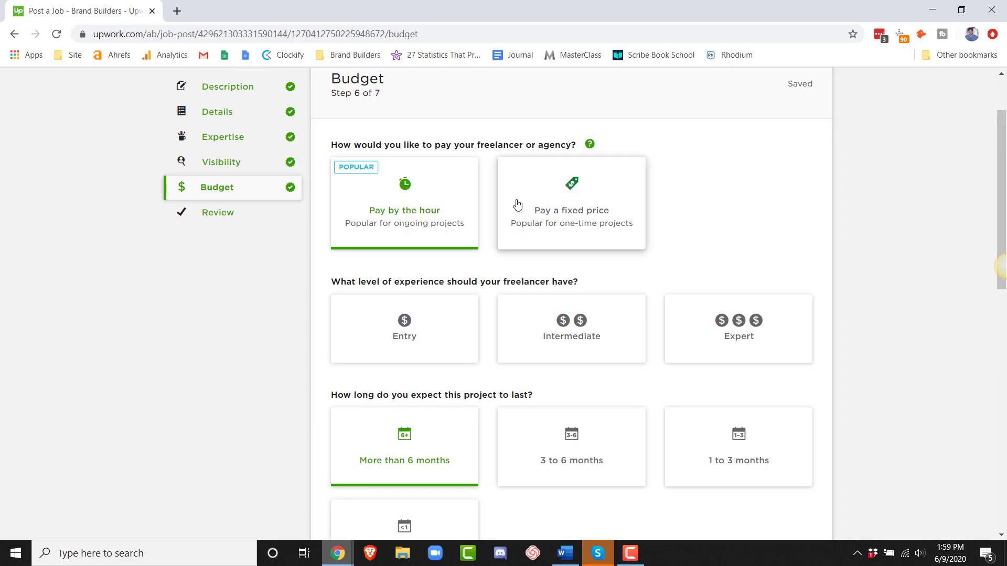
- Configure the budget with hourly pay, Entry-level experience and more than 30 hrs/week, and continue to the review
{"action": "scroll", "coordinate": [445, 307], "scroll_direction": "down", "scroll_amount": 1}
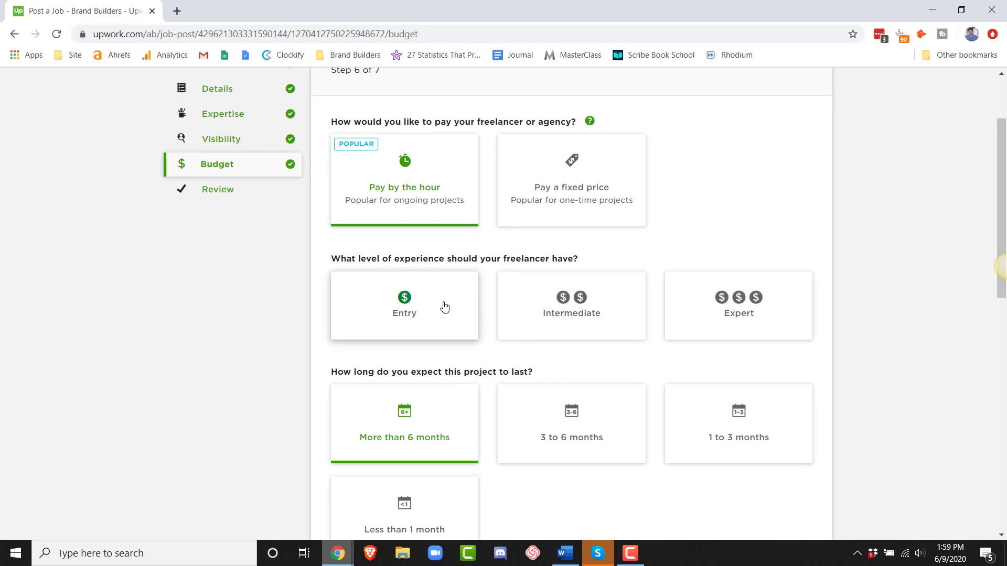
{"action": "scroll", "coordinate": [577, 273], "scroll_direction": "down", "scroll_amount": 3}
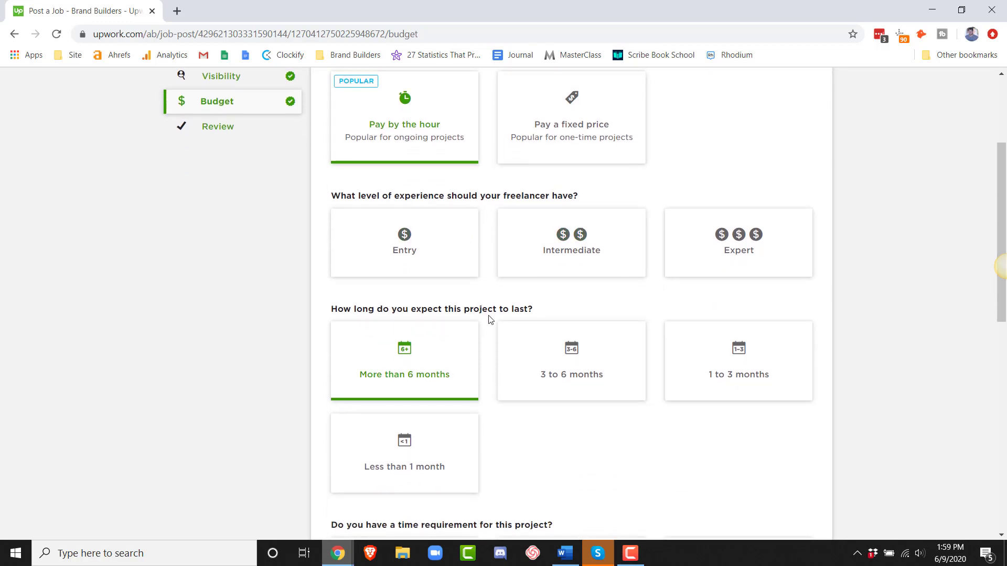
{"action": "scroll", "coordinate": [489, 317], "scroll_direction": "down", "scroll_amount": 5}
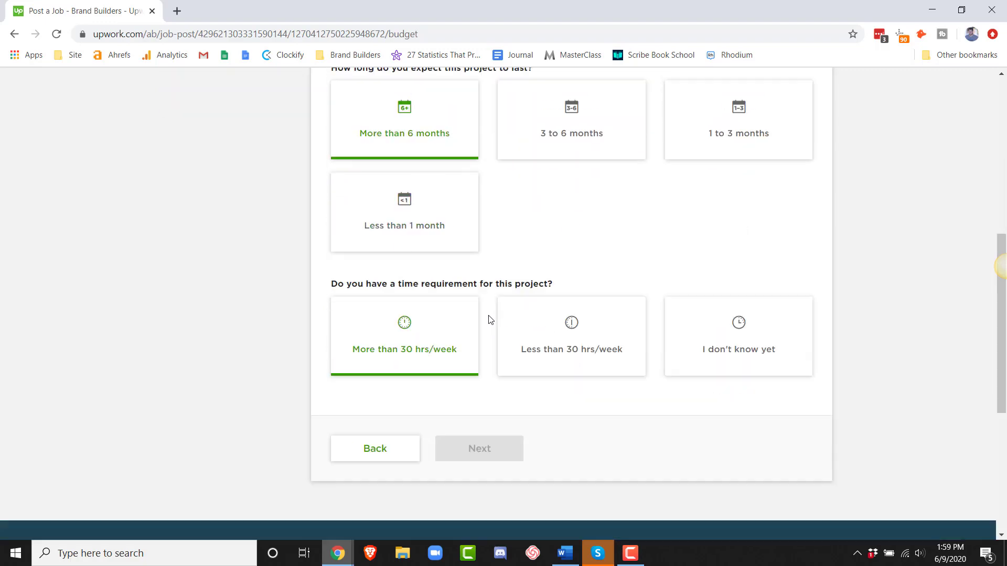
{"action": "scroll", "coordinate": [512, 317], "scroll_direction": "up", "scroll_amount": 9}
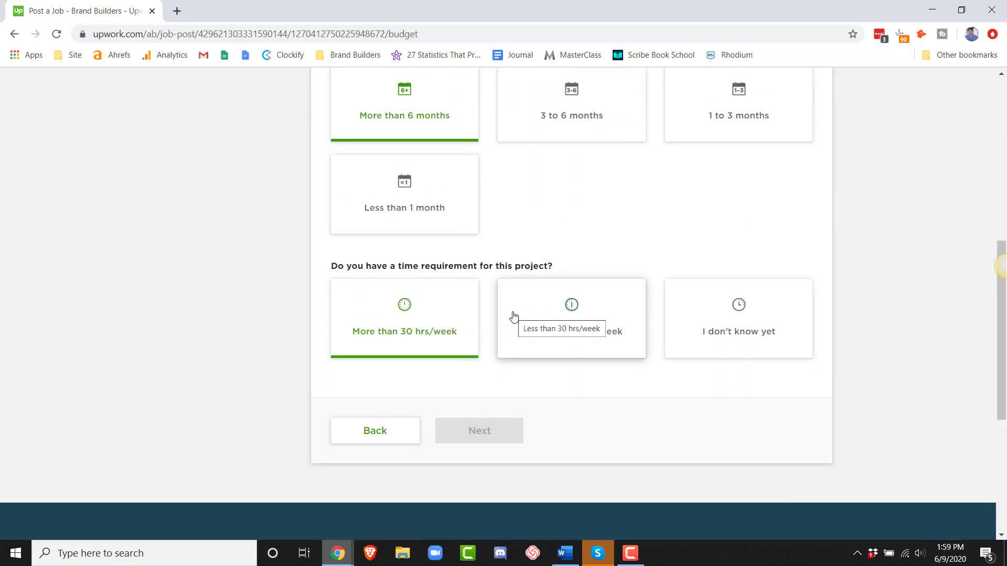
{"action": "left_click", "coordinate": [545, 295]}
{"action": "scroll", "coordinate": [545, 295], "scroll_direction": "down", "scroll_amount": 2}
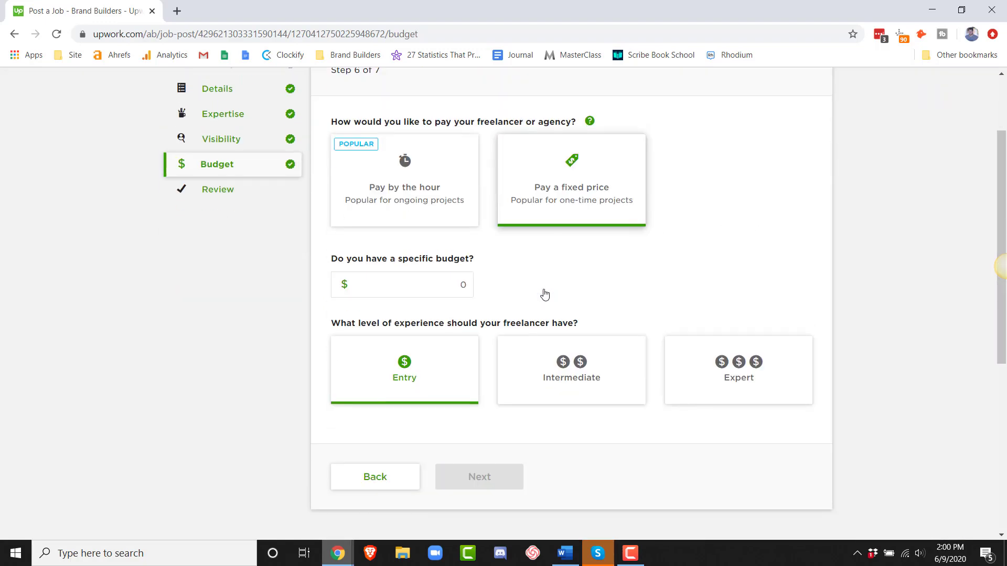
{"action": "left_click", "coordinate": [424, 277]}
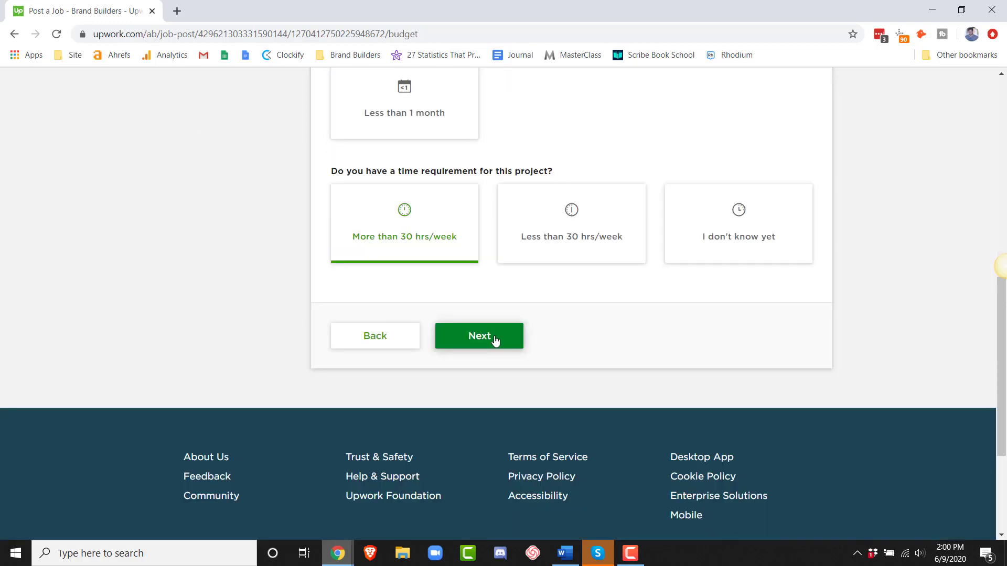
{"action": "left_click", "coordinate": [491, 338]}
- Review the job post summary through to the coworker invitation fields and the posting options
{"action": "scroll", "coordinate": [553, 286], "scroll_direction": "down", "scroll_amount": 9}
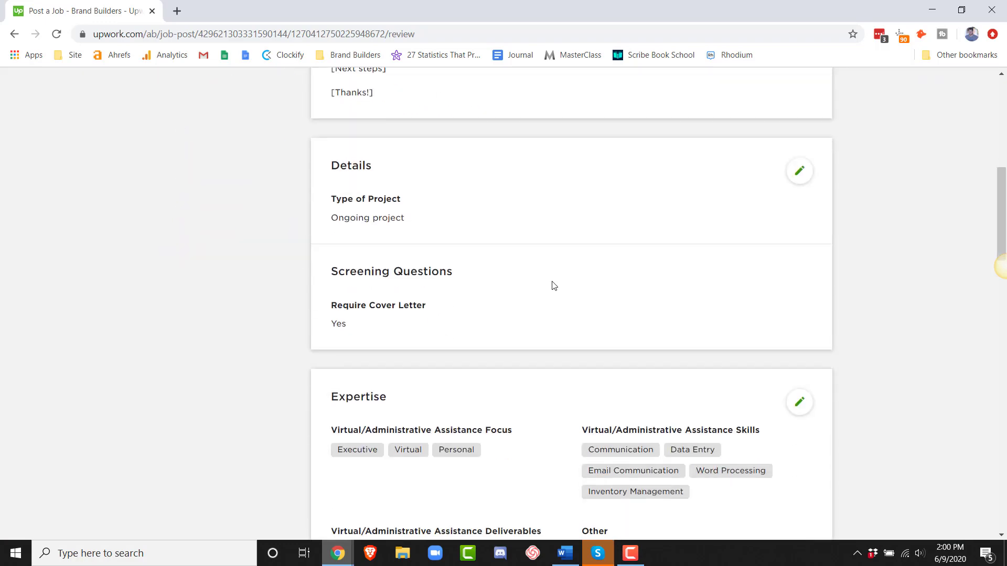
{"action": "scroll", "coordinate": [551, 284], "scroll_direction": "down", "scroll_amount": 20}
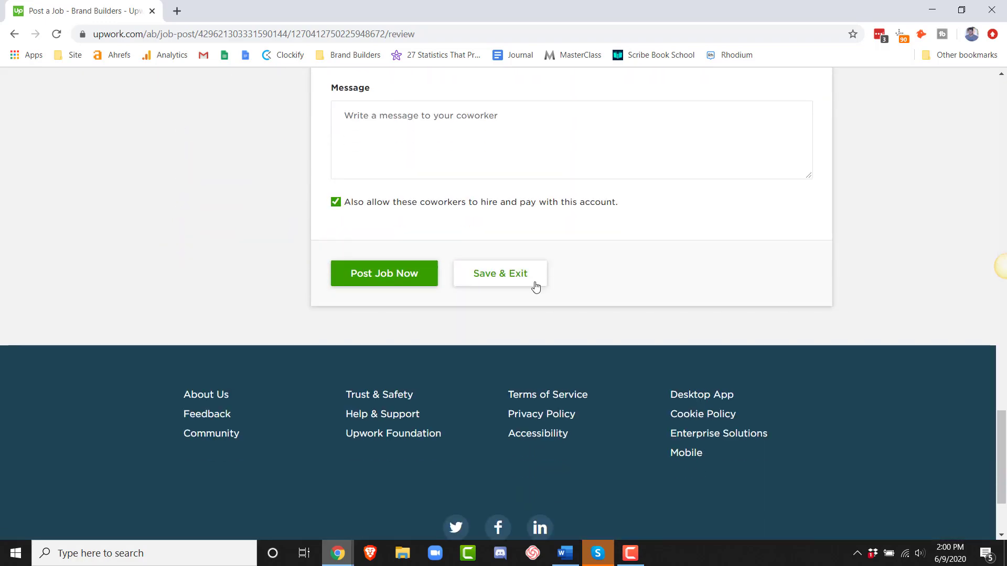
{"action": "scroll", "coordinate": [454, 323], "scroll_direction": "up", "scroll_amount": 3}
{"action": "left_click", "coordinate": [445, 301]}
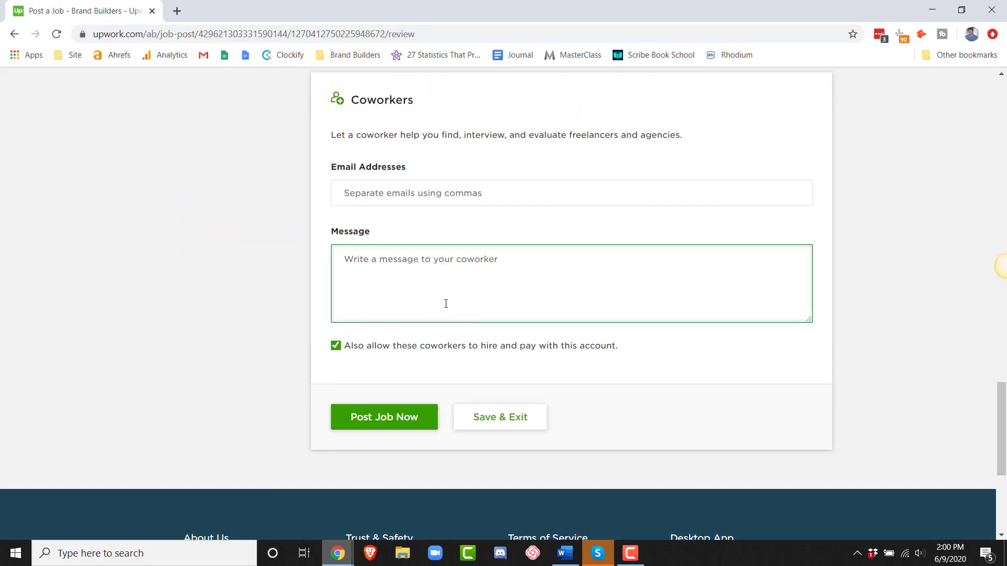
{"action": "left_click", "coordinate": [434, 358]}
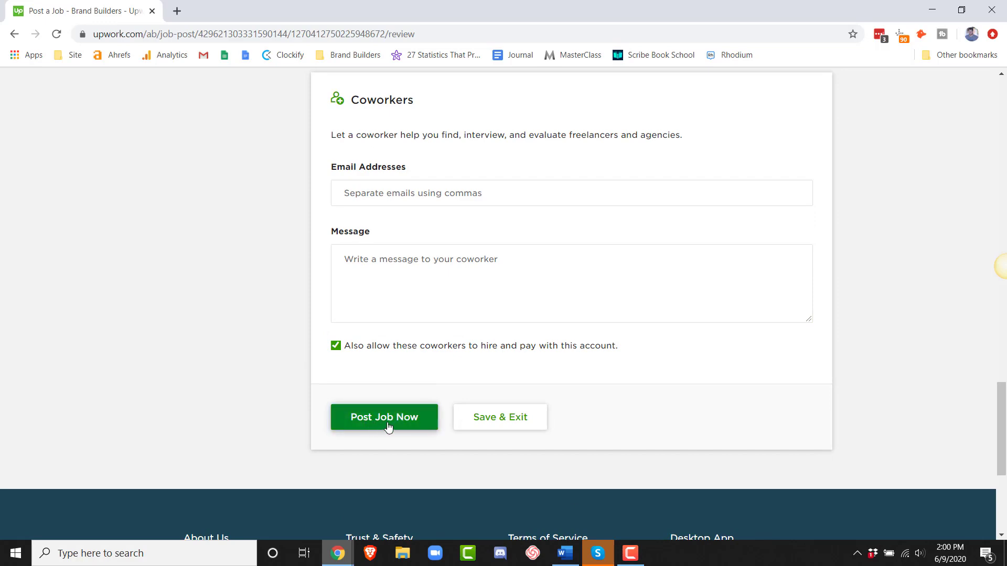